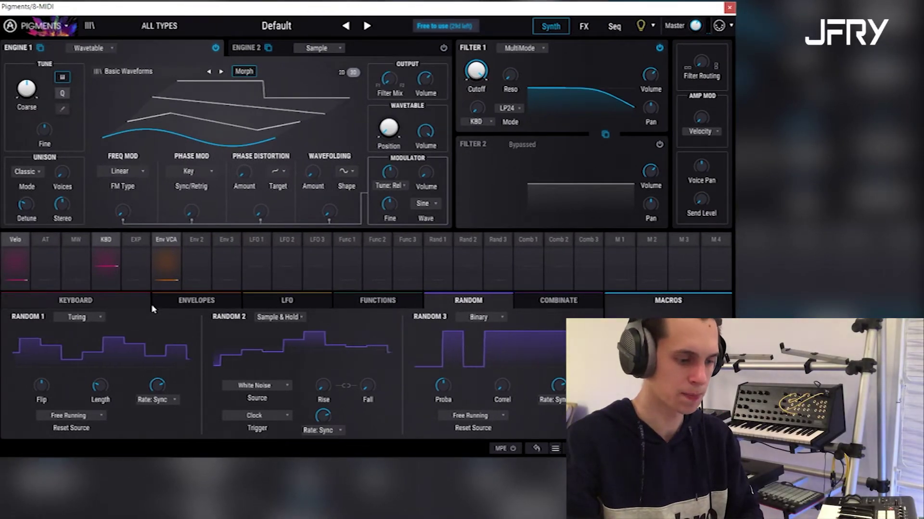
# Set the keyboard play mode to Legato and the glide time to about 106 ms
pyautogui.click(140, 301)
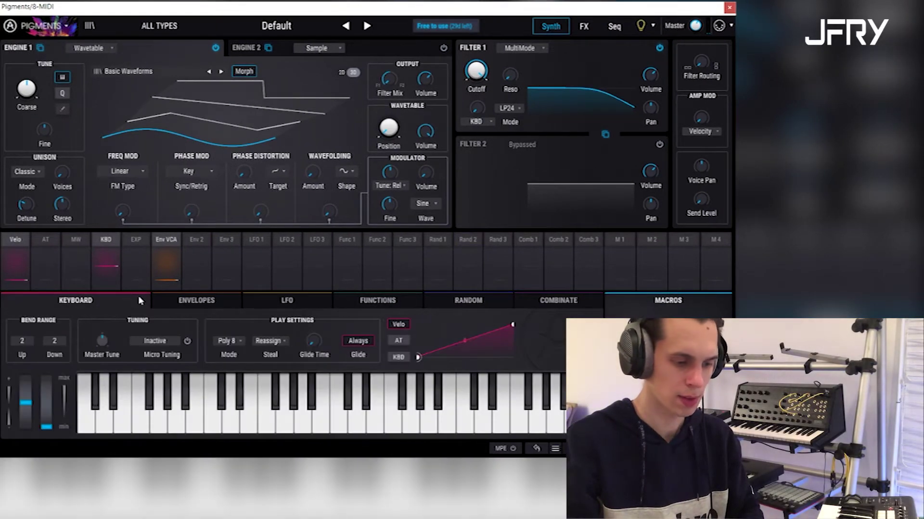
pyautogui.click(231, 341)
pyautogui.click(242, 164)
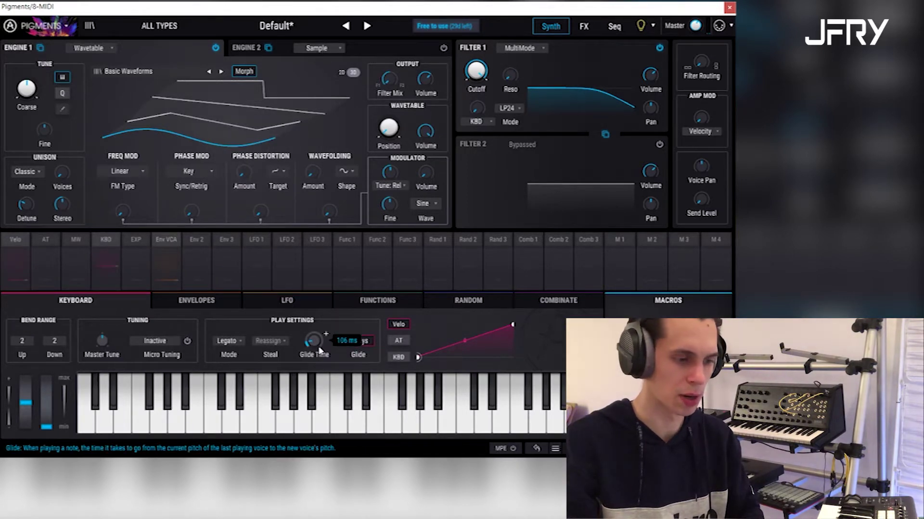
# Tune Engine 1 to -24 semitones, move the wavetable position to the sawtooth, and raise the unison voices with 3% detune
pyautogui.moveTo(31, 86); pyautogui.dragTo(31, 100)
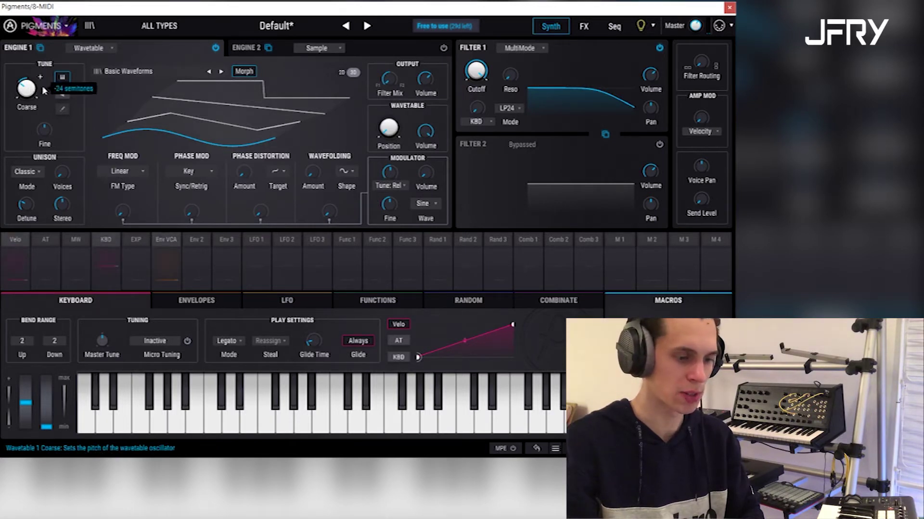
pyautogui.moveTo(249, 131); pyautogui.dragTo(250, 110)
pyautogui.moveTo(61, 172); pyautogui.dragTo(62, 169)
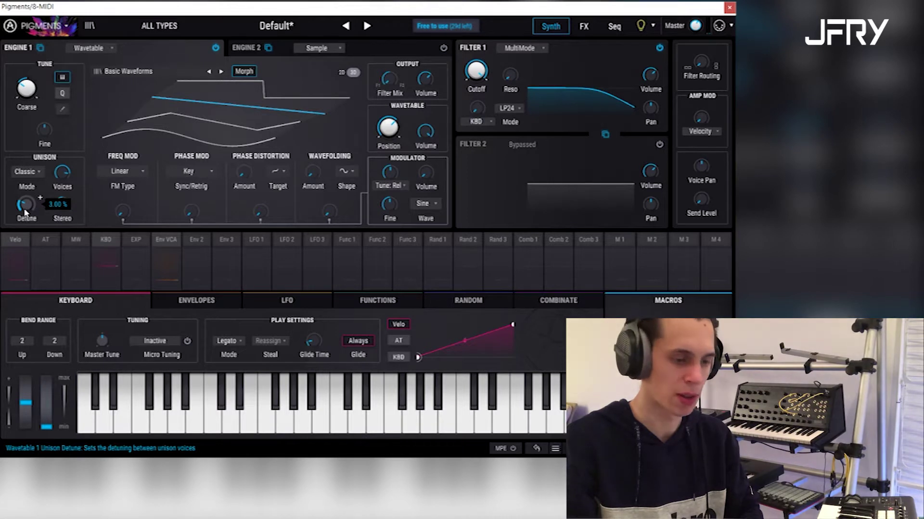
# Change Filter 1 to the Mini type, raise its drive to about 0.68, and adjust its resonance and cutoff
pyautogui.click(521, 49)
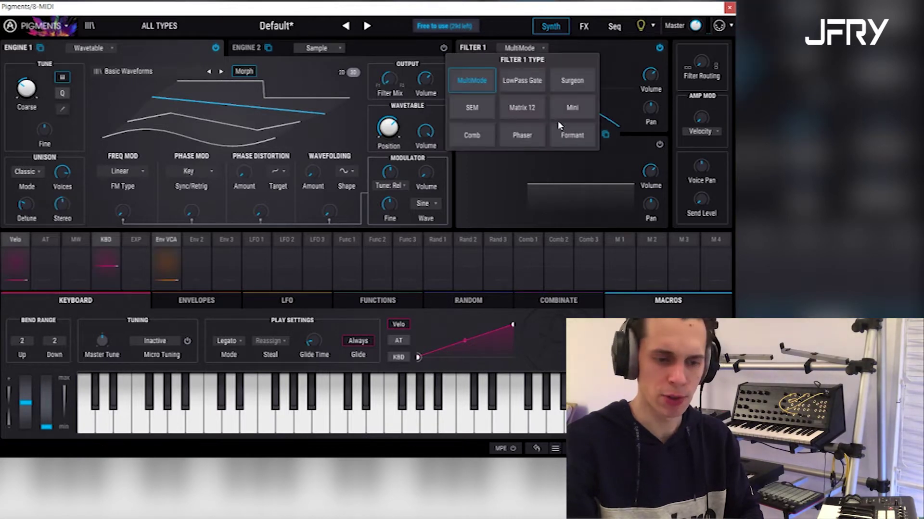
pyautogui.click(573, 107)
pyautogui.moveTo(516, 120)
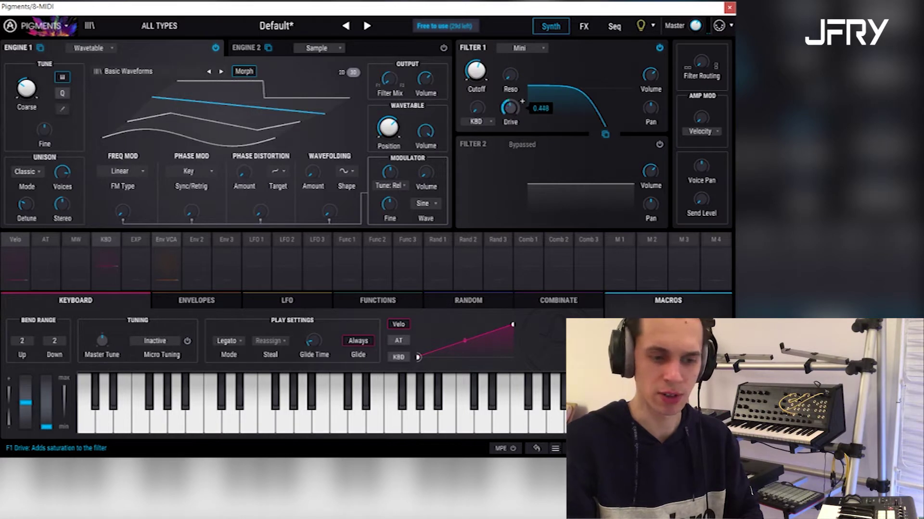
pyautogui.moveTo(510, 108); pyautogui.dragTo(510, 102)
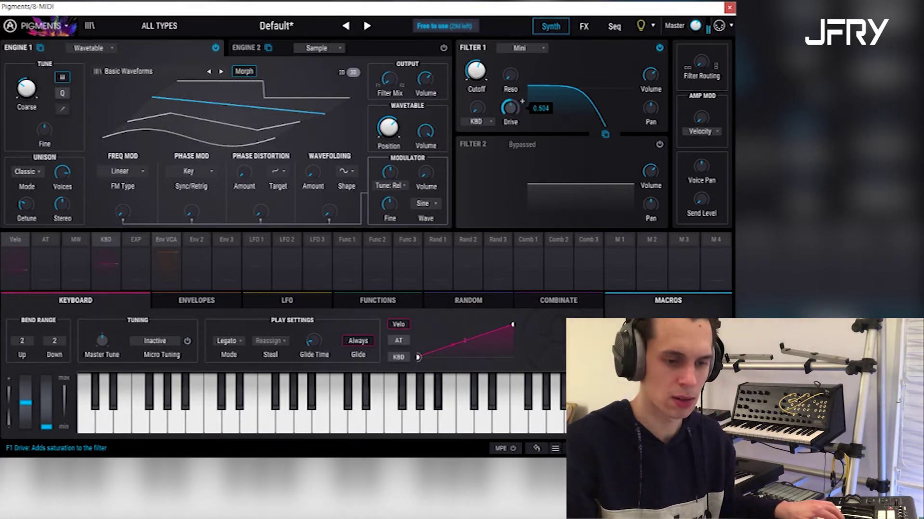
pyautogui.moveTo(696, 26)
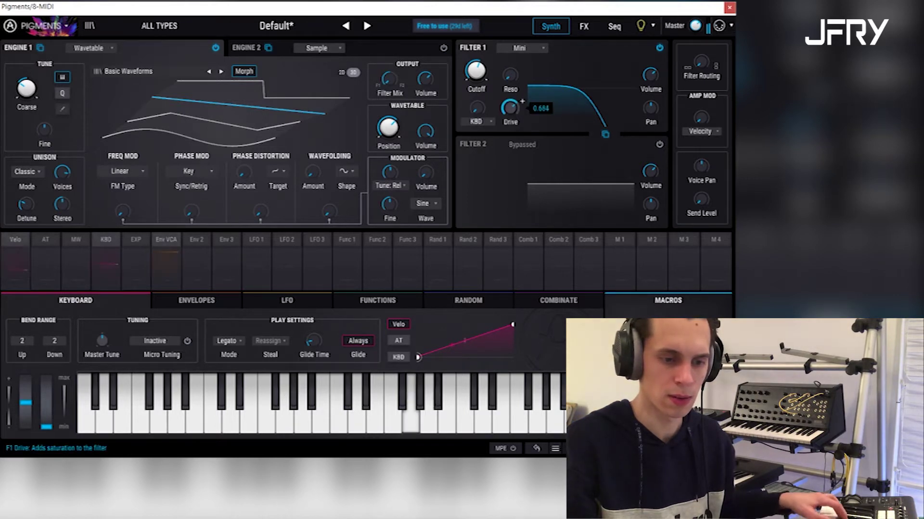
pyautogui.moveTo(509, 77); pyautogui.dragTo(475, 91)
pyautogui.moveTo(478, 73)
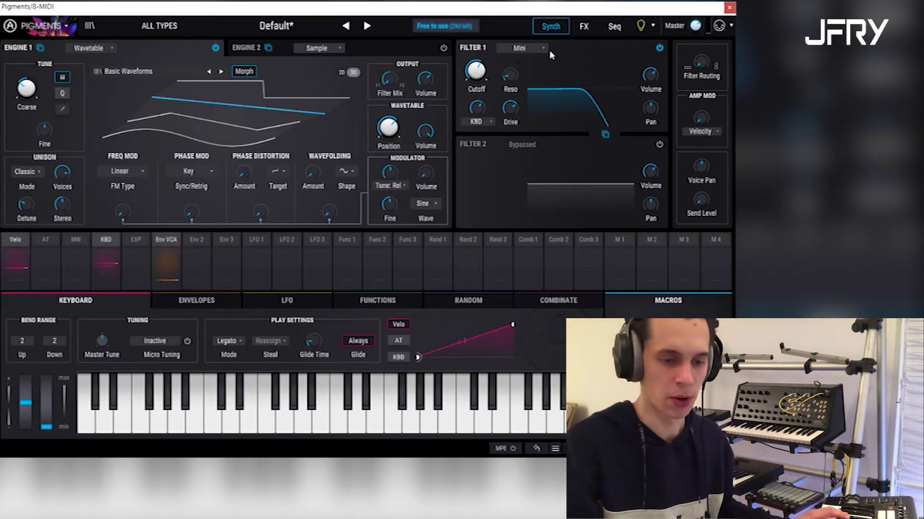
# Replace the Delay on FX Bus A with Distortion, raise its drive to about 24 dB, and lower its output gain
pyautogui.click(583, 26)
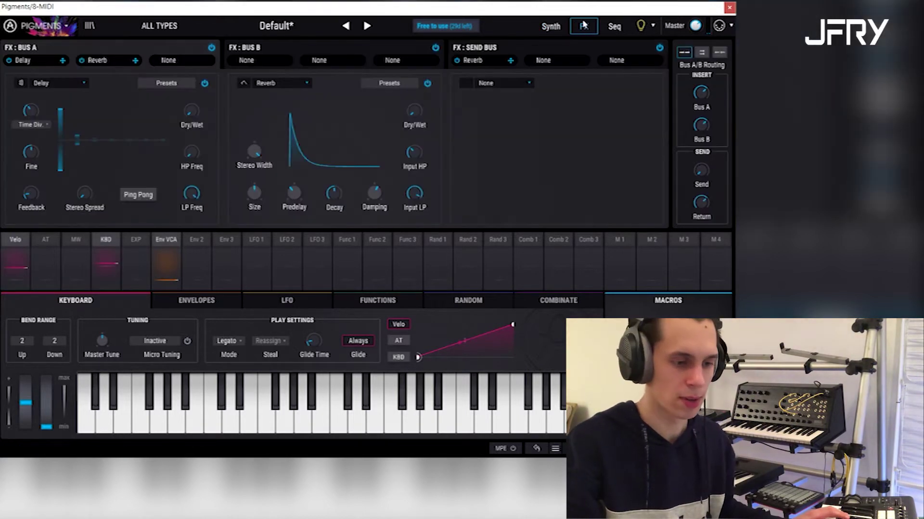
pyautogui.click(85, 82)
pyautogui.click(63, 140)
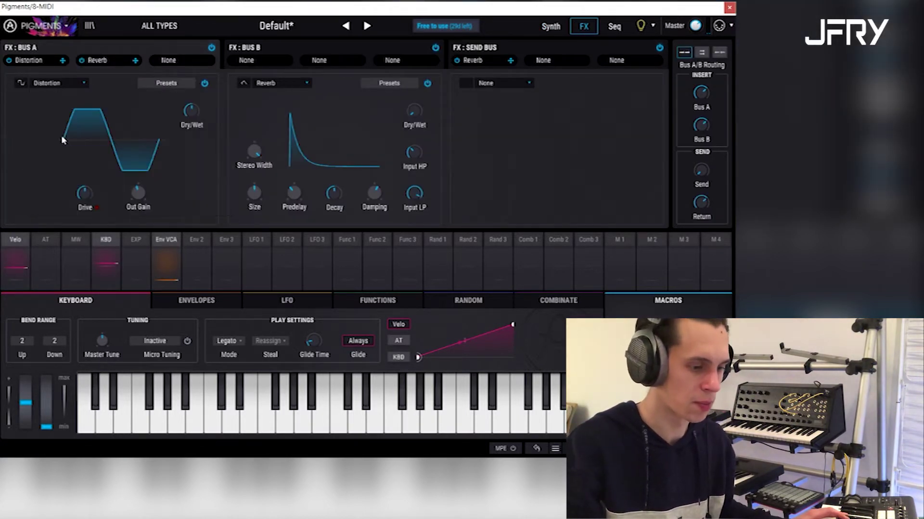
pyautogui.moveTo(81, 194); pyautogui.dragTo(81, 184)
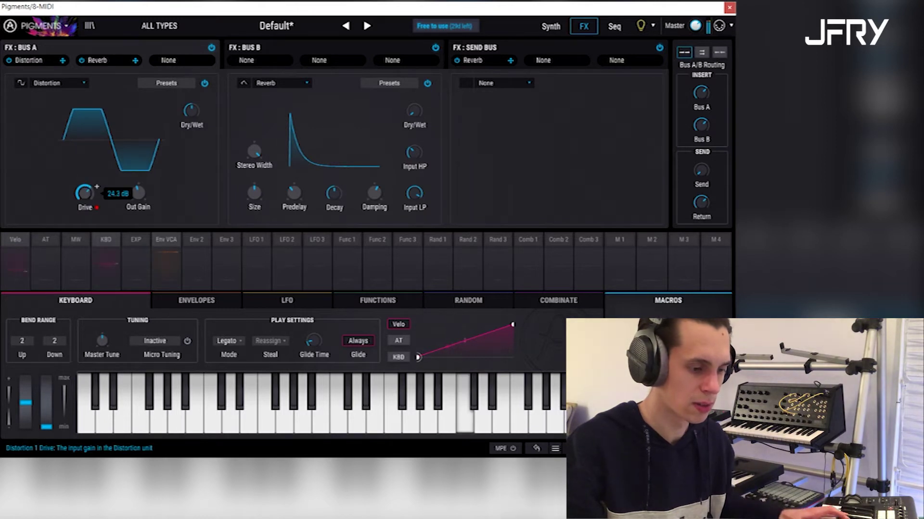
pyautogui.moveTo(155, 193)
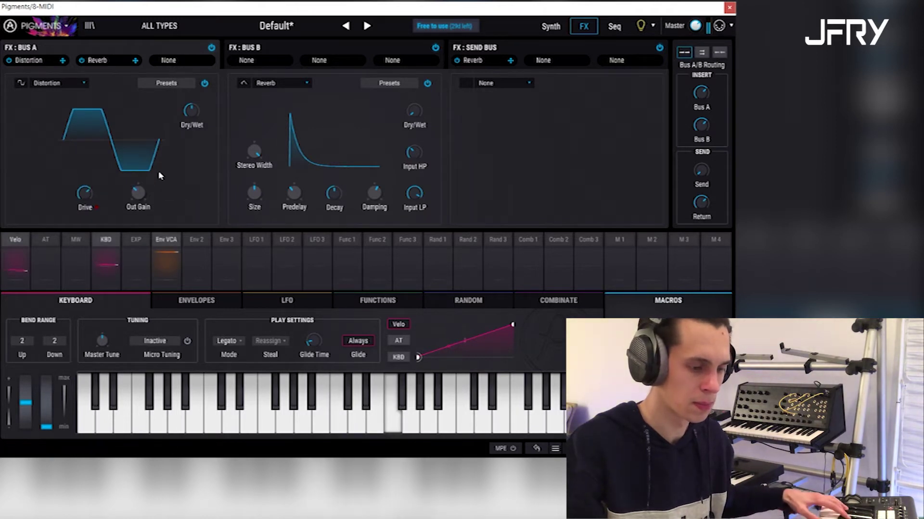
# Replace the Reverb on Bus A with a Wavefolder, lower its output gain, and raise its drive to about 24 dB
pyautogui.click(295, 84)
pyautogui.click(379, 143)
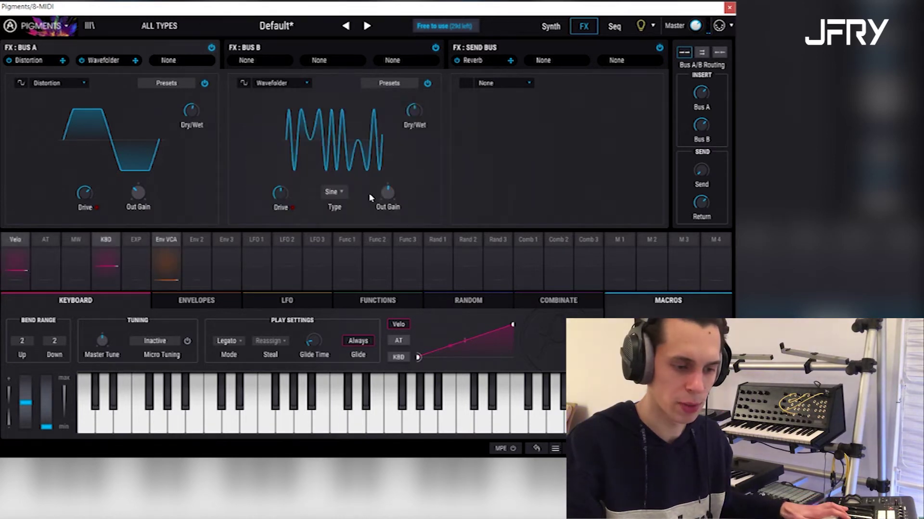
pyautogui.moveTo(292, 187)
pyautogui.moveTo(281, 193); pyautogui.dragTo(280, 212)
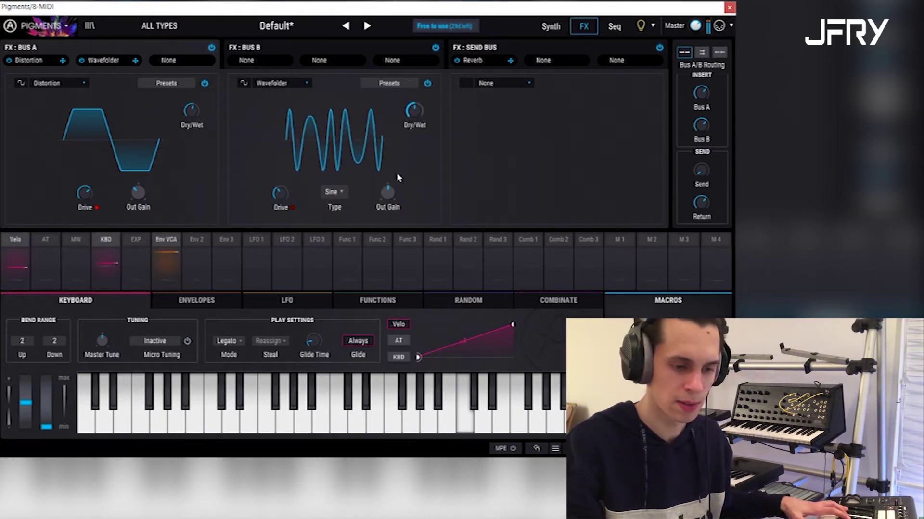
pyautogui.moveTo(387, 193); pyautogui.dragTo(388, 209)
pyautogui.moveTo(275, 199)
pyautogui.mouseDown()
pyautogui.moveTo(275, 169)
pyautogui.moveTo(275, 201)
pyautogui.moveTo(275, 183)
pyautogui.mouseUp()
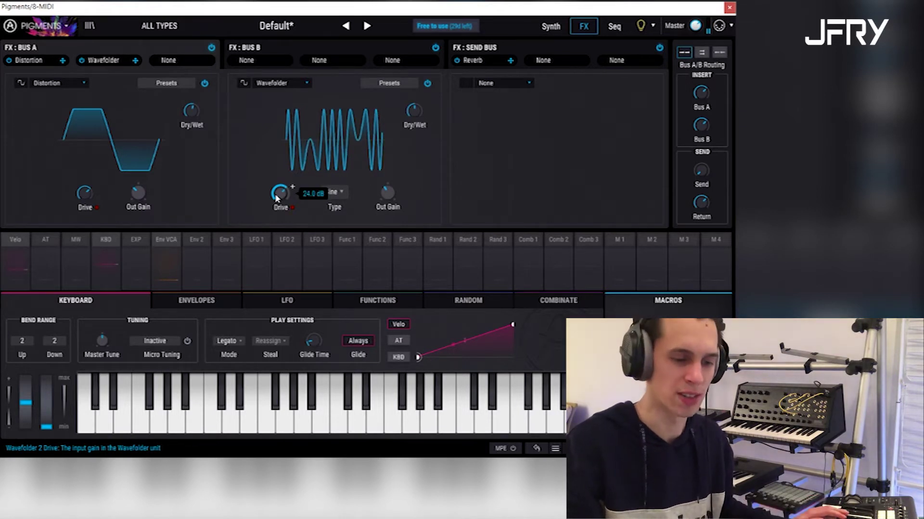
# Switch the Wavefolder type to Tri, reduce its dry/wet mix, and readjust its drive
pyautogui.click(342, 191)
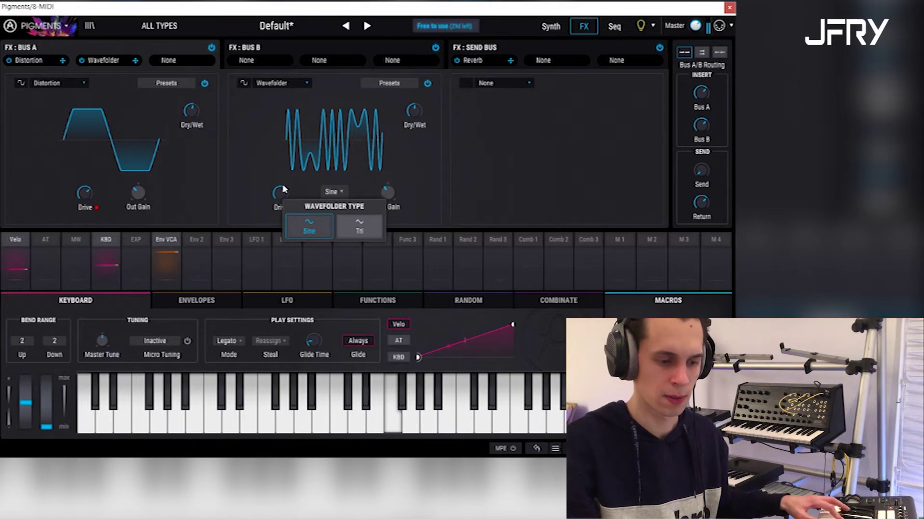
pyautogui.click(359, 227)
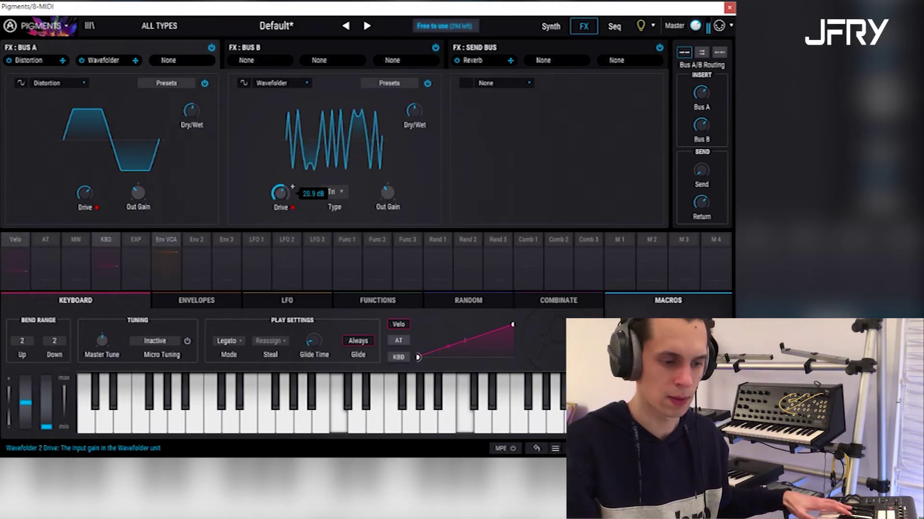
pyautogui.moveTo(281, 198)
pyautogui.mouseDown()
pyautogui.moveTo(281, 212)
pyautogui.moveTo(281, 181)
pyautogui.mouseUp()
pyautogui.moveTo(412, 114)
pyautogui.mouseDown()
pyautogui.moveTo(413, 132)
pyautogui.moveTo(413, 124)
pyautogui.mouseUp()
pyautogui.moveTo(281, 195); pyautogui.dragTo(281, 212)
# Add a Chorus in the third Bus A slot and adjust its delay, feedback, and dry/wet mix
pyautogui.click(505, 84)
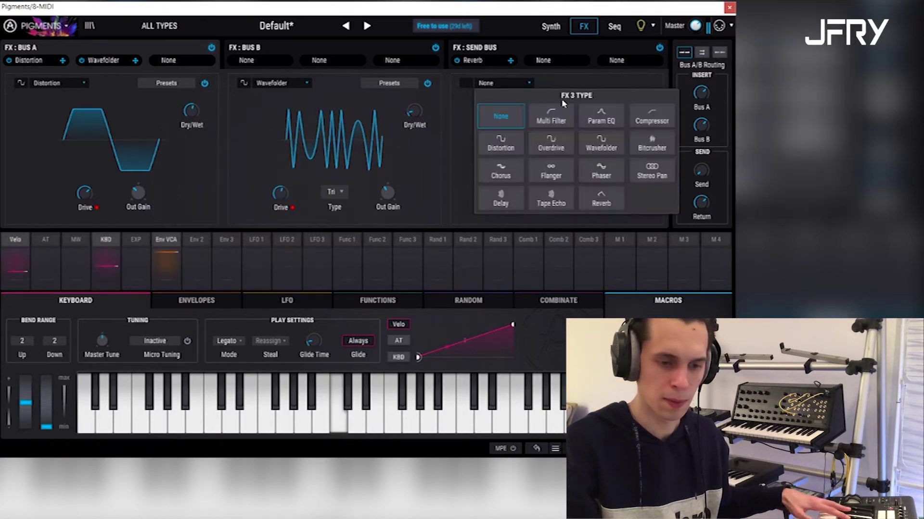
pyautogui.click(500, 172)
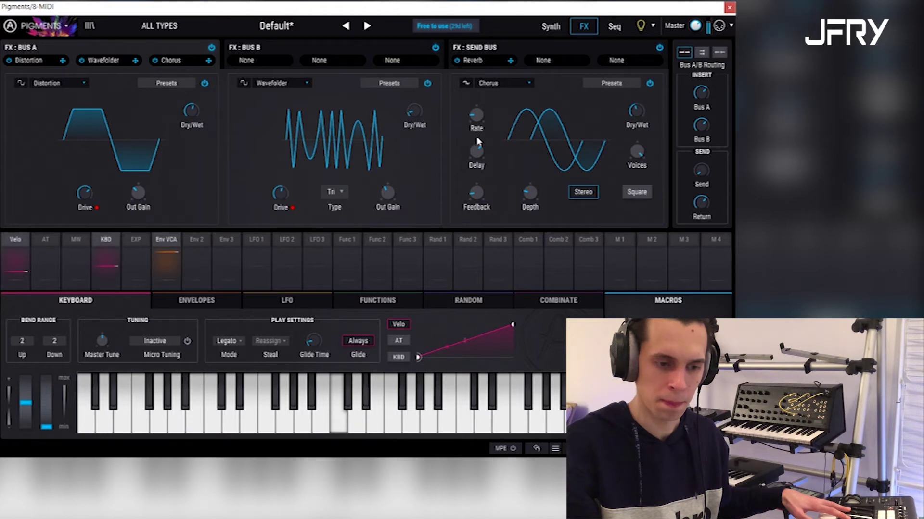
pyautogui.moveTo(477, 152); pyautogui.dragTo(477, 141)
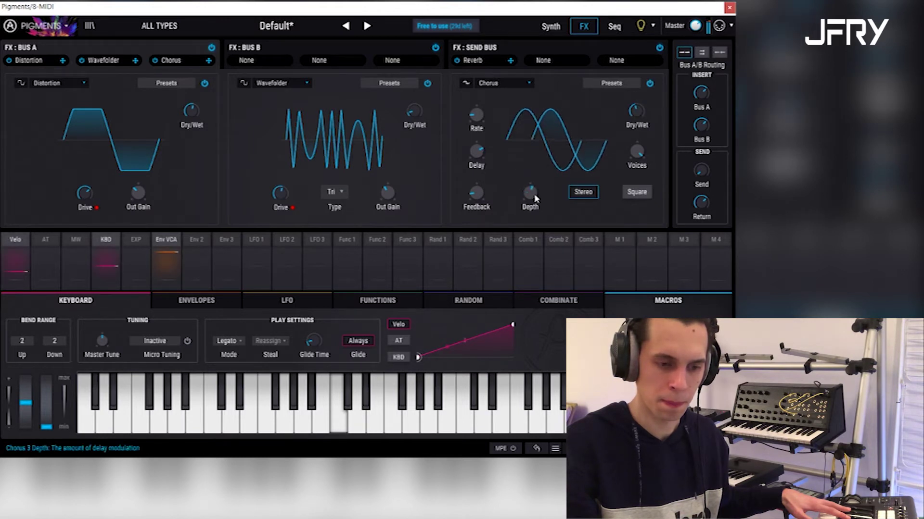
pyautogui.moveTo(636, 111); pyautogui.dragTo(636, 114)
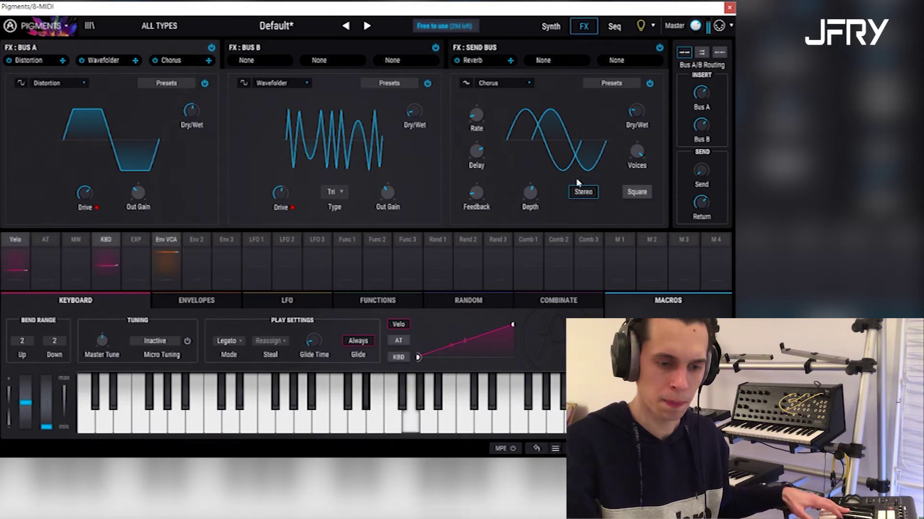
pyautogui.moveTo(476, 192); pyautogui.dragTo(476, 185)
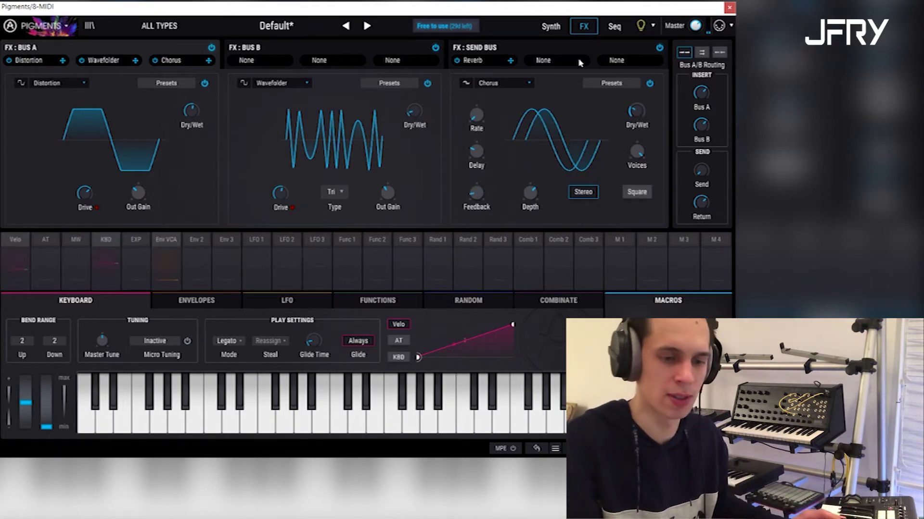
# Enable Engine 2 as an Analog engine, turn down oscillator 1, and set the noise volume to about -26.5 dB
pyautogui.click(551, 26)
pyautogui.click(443, 48)
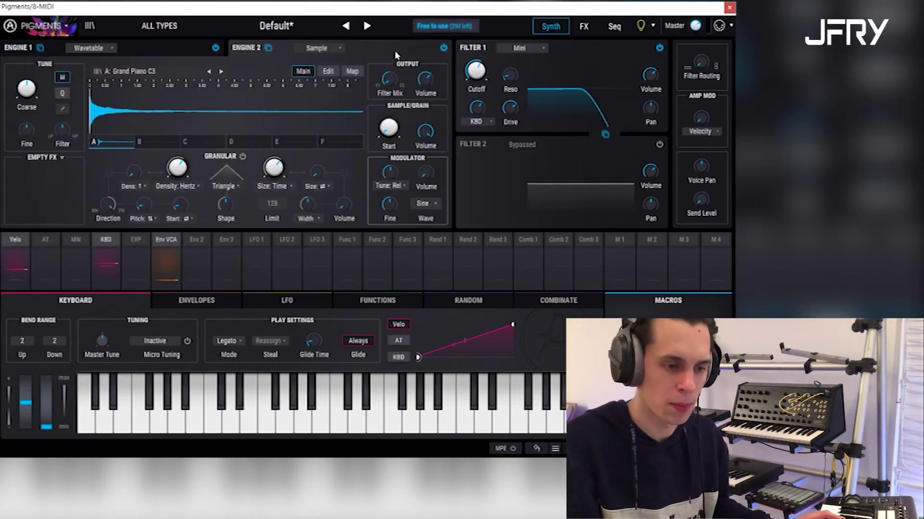
pyautogui.click(328, 49)
pyautogui.click(286, 73)
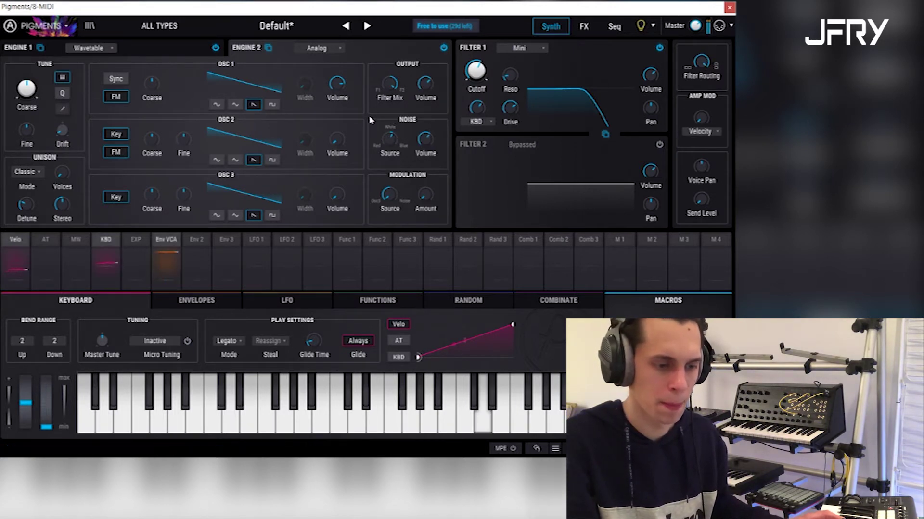
pyautogui.moveTo(335, 85); pyautogui.dragTo(336, 120)
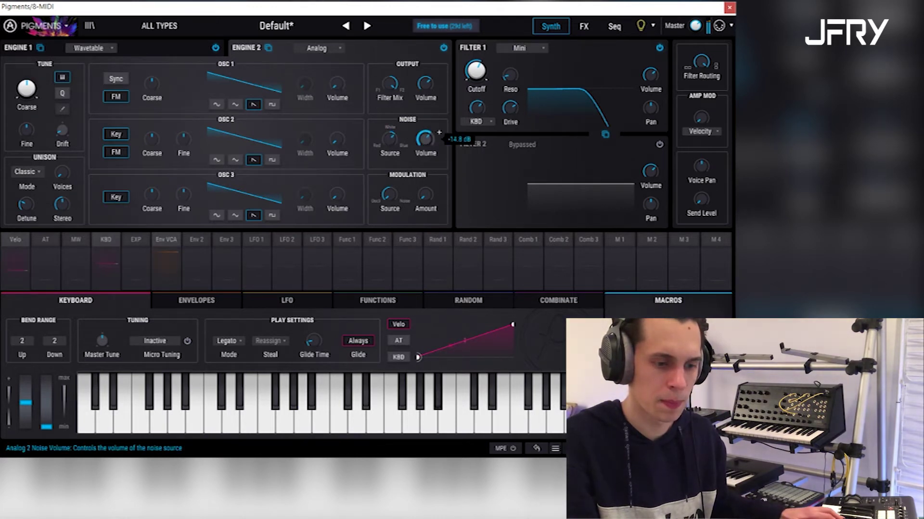
pyautogui.moveTo(425, 139); pyautogui.dragTo(425, 151)
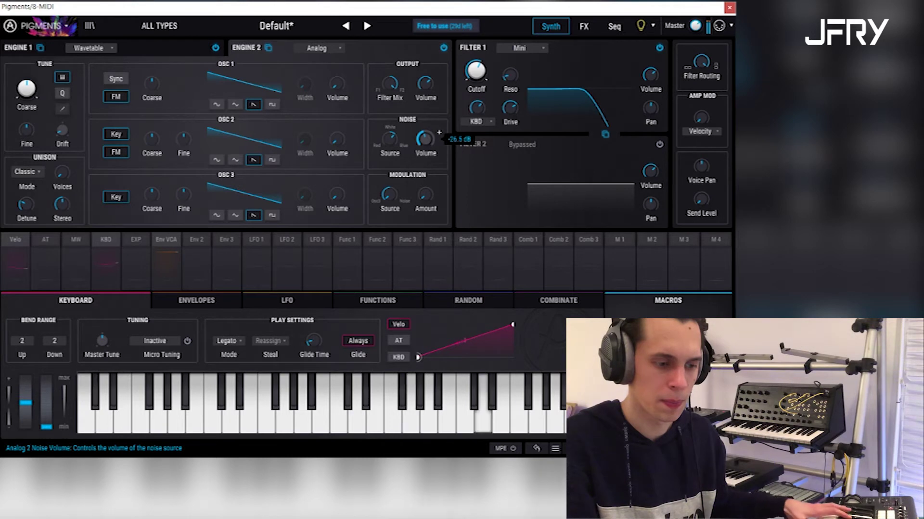
# Enable Filter 2 and set its MultiMode filter to the BP36 band-pass mode
pyautogui.click(659, 145)
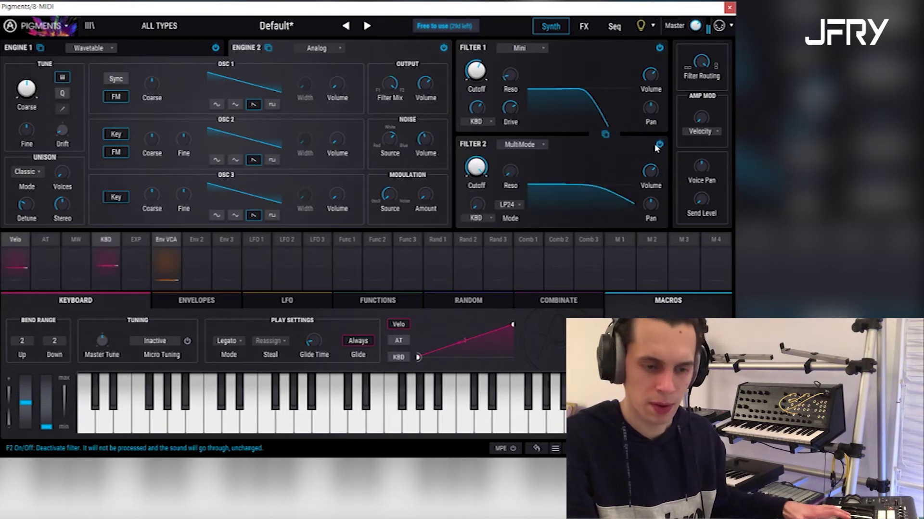
pyautogui.click(530, 146)
pyautogui.click(532, 150)
pyautogui.click(509, 205)
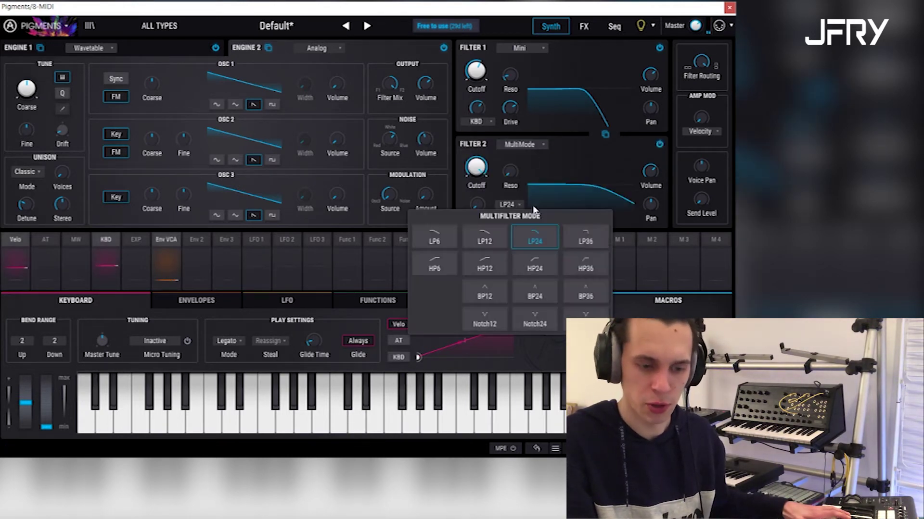
pyautogui.click(577, 291)
# Raise Filter 2's resonance, add some FM amount, and set its cutoff to about 4318 Hz
pyautogui.moveTo(476, 167); pyautogui.dragTo(477, 198)
pyautogui.moveTo(510, 172); pyautogui.dragTo(510, 164)
pyautogui.moveTo(482, 203); pyautogui.dragTo(483, 202)
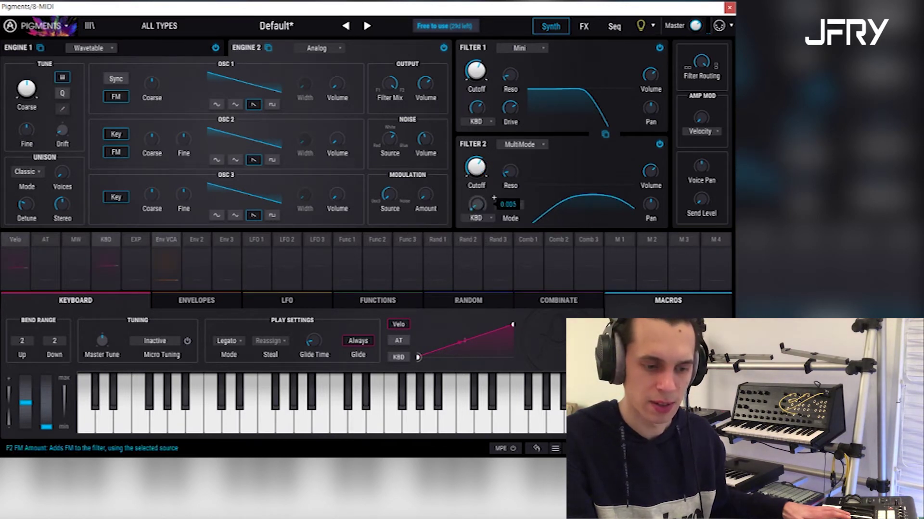
pyautogui.moveTo(488, 155)
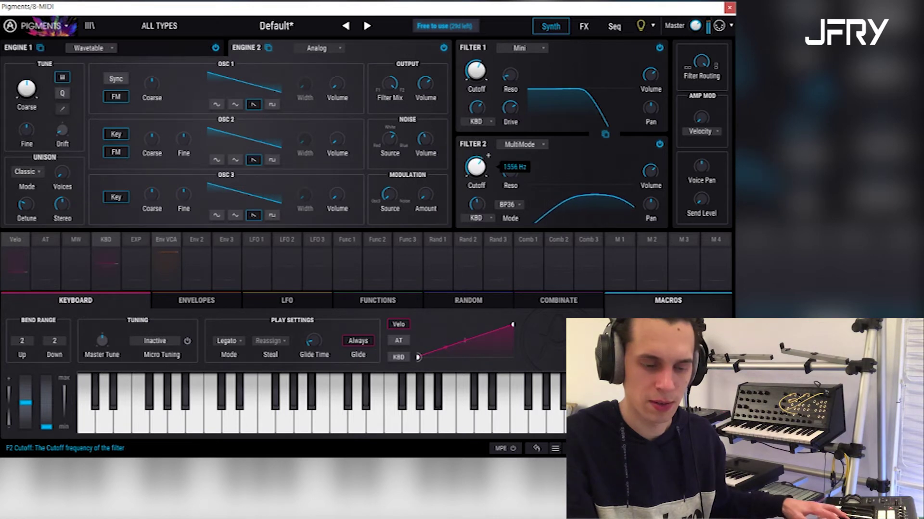
pyautogui.moveTo(480, 174); pyautogui.dragTo(480, 171)
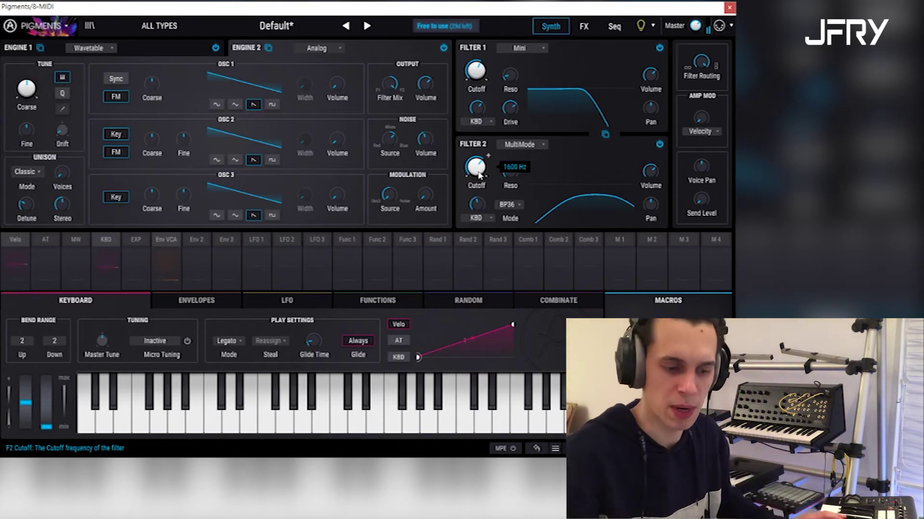
pyautogui.moveTo(479, 175); pyautogui.dragTo(479, 153)
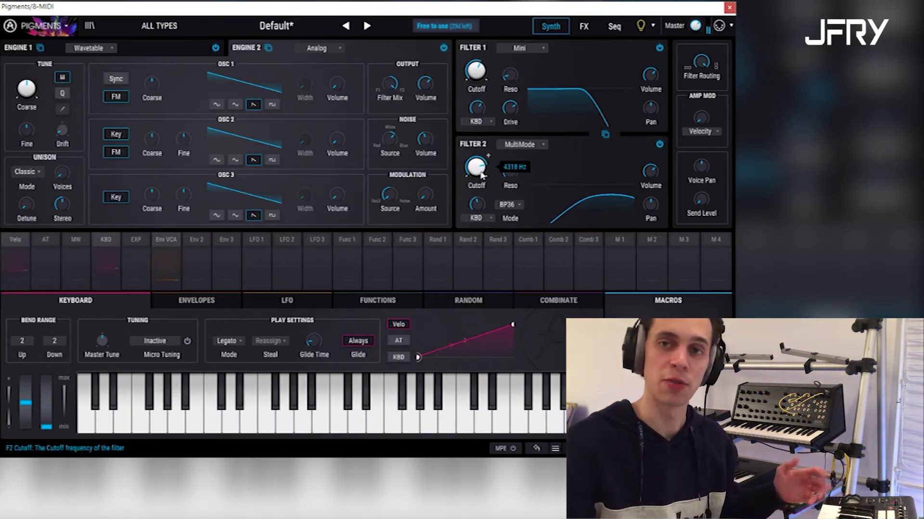
# Change Engine 2's oscillator 1 to a sine wave and Filter 2 to the Mini type
pyautogui.click(216, 104)
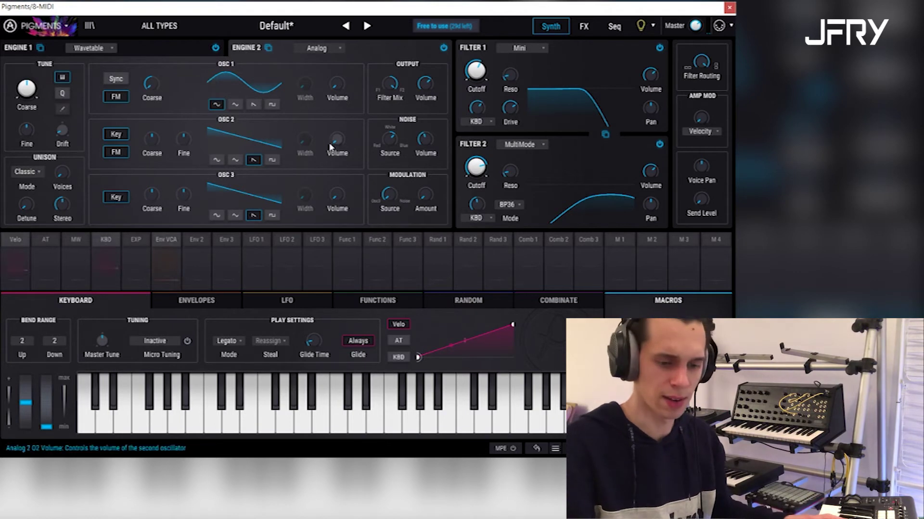
pyautogui.click(536, 144)
pyautogui.click(571, 203)
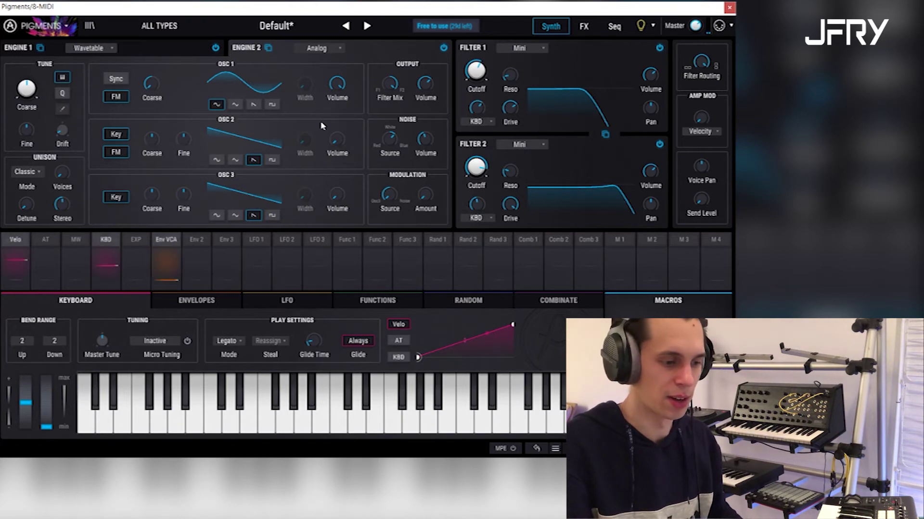
# Set Bus A's Wavefolder type to Sine with about 29.8 dB drive, and raise the Distortion drive to about 30.8 dB
pyautogui.moveTo(66, 178)
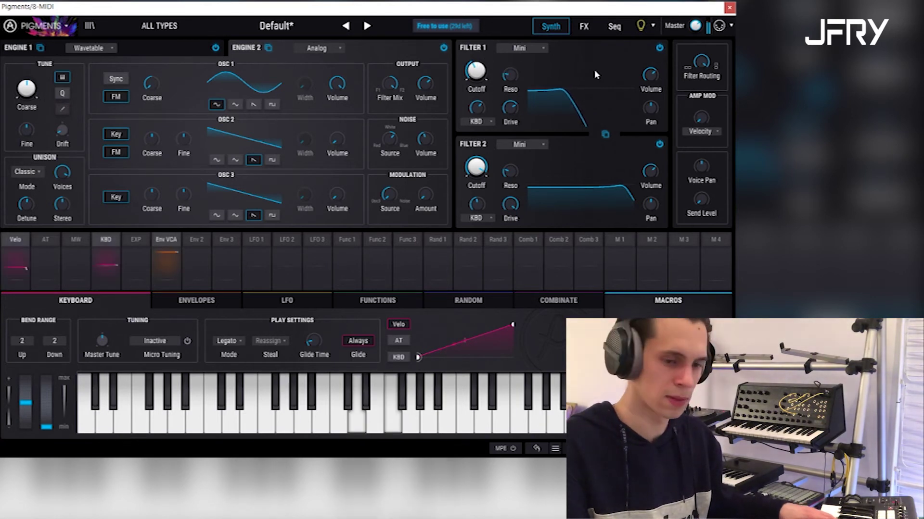
pyautogui.click(584, 27)
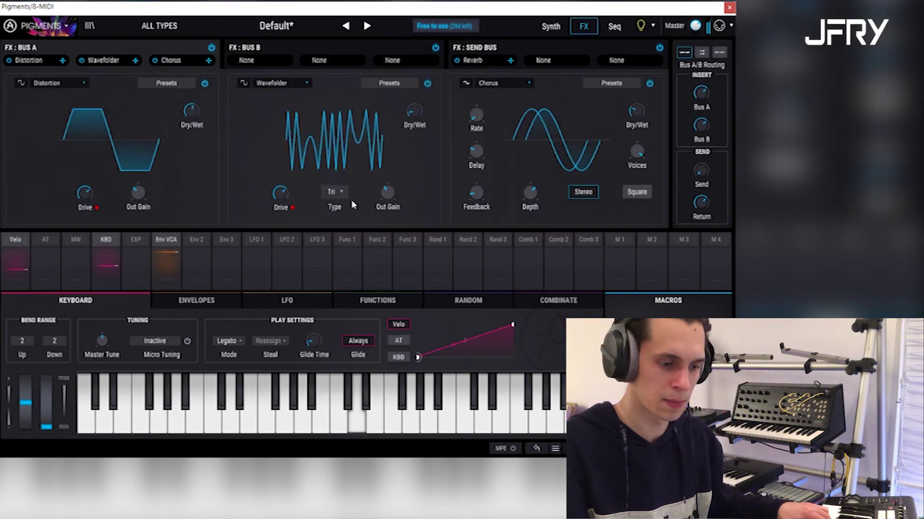
pyautogui.click(332, 192)
pyautogui.click(302, 217)
pyautogui.moveTo(280, 193); pyautogui.dragTo(280, 174)
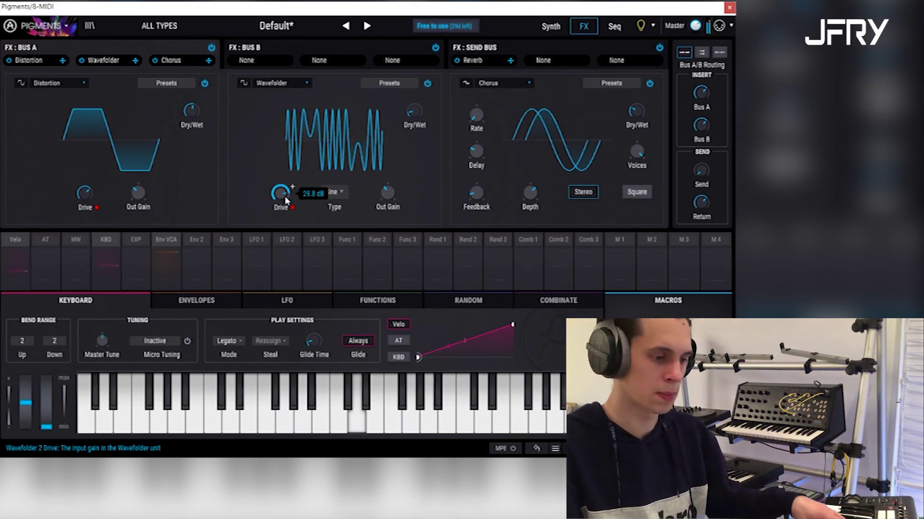
pyautogui.moveTo(84, 193); pyautogui.dragTo(85, 189)
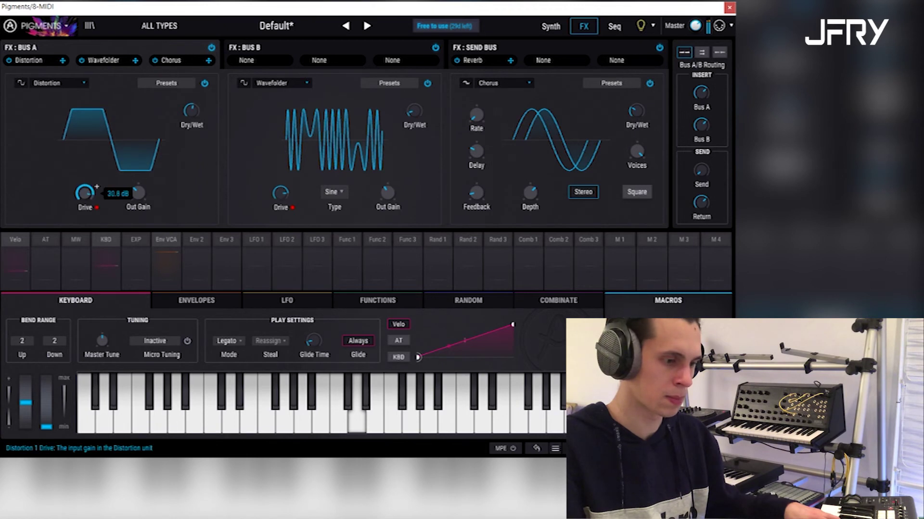
# Add an Overdrive effect to Bus B's first slot and reduce Bus A's Wavefolder drive to about 18.7 dB
pyautogui.click(246, 61)
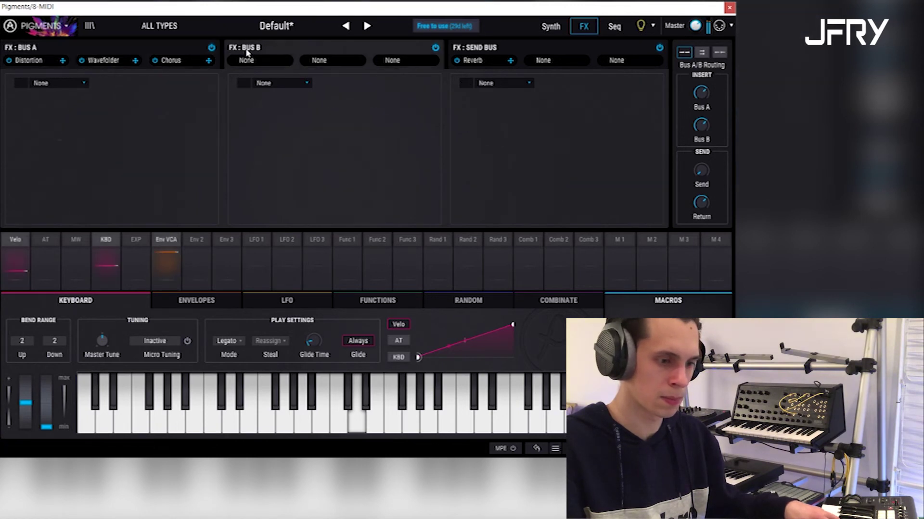
pyautogui.click(78, 84)
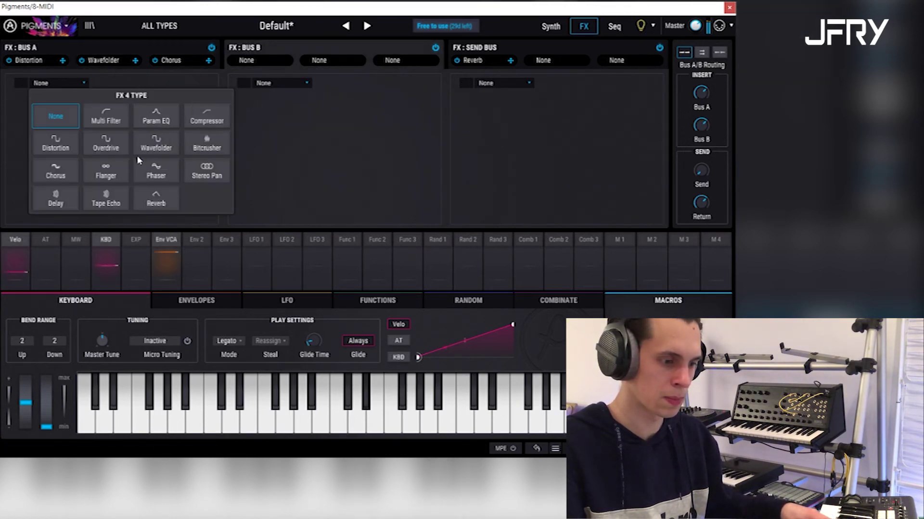
pyautogui.click(117, 154)
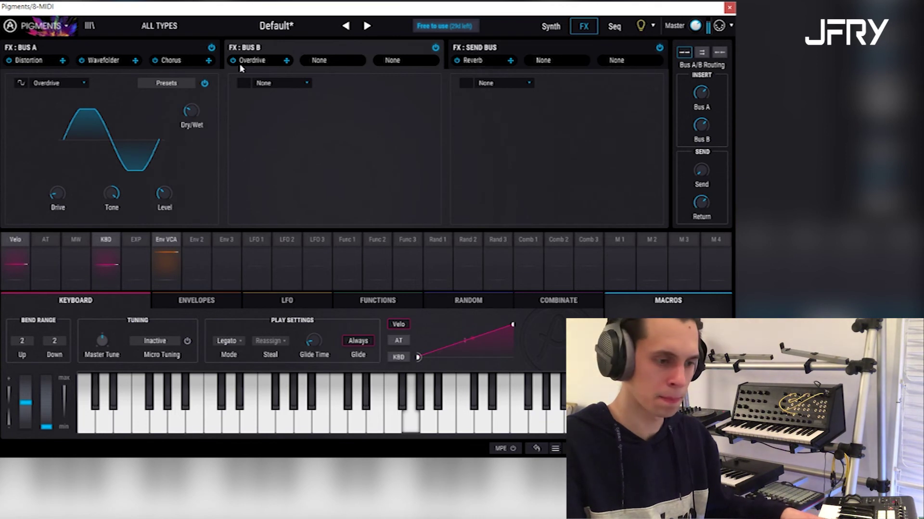
pyautogui.click(187, 61)
pyautogui.moveTo(284, 194); pyautogui.dragTo(284, 212)
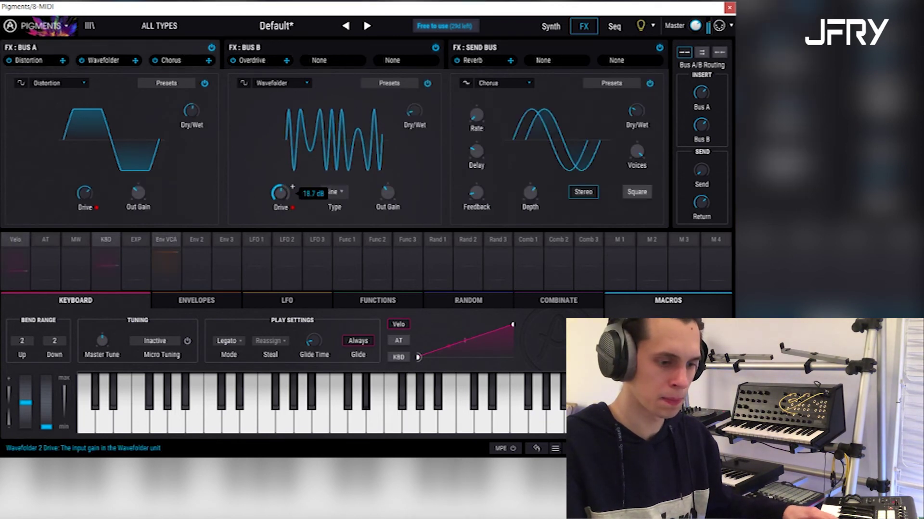
# Set Filter 1's cutoff to about 611 Hz and Filter 2's volume to about -2.5 dB
pyautogui.click(551, 26)
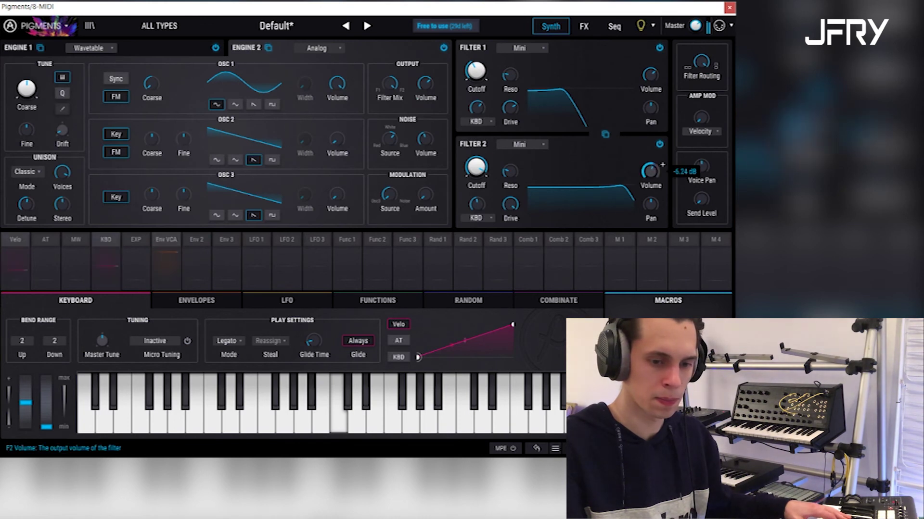
pyautogui.moveTo(475, 70); pyautogui.dragTo(475, 65)
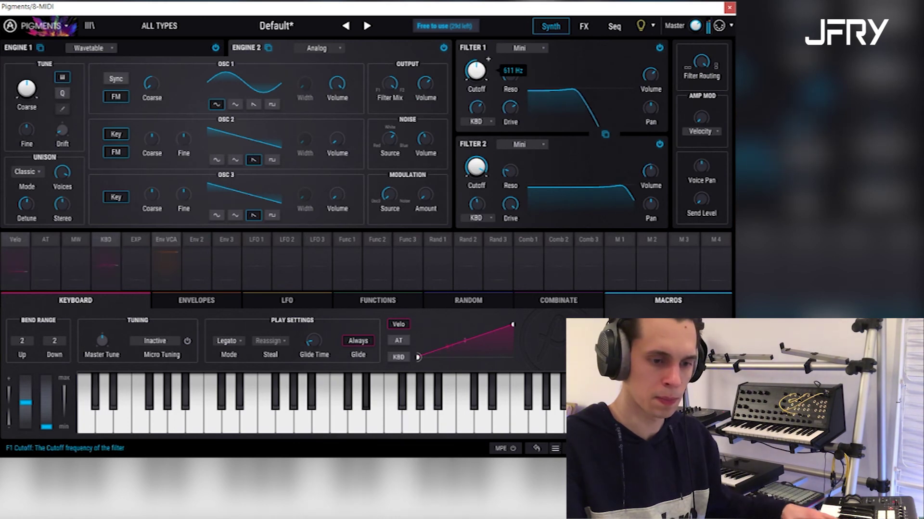
pyautogui.moveTo(650, 171); pyautogui.dragTo(651, 166)
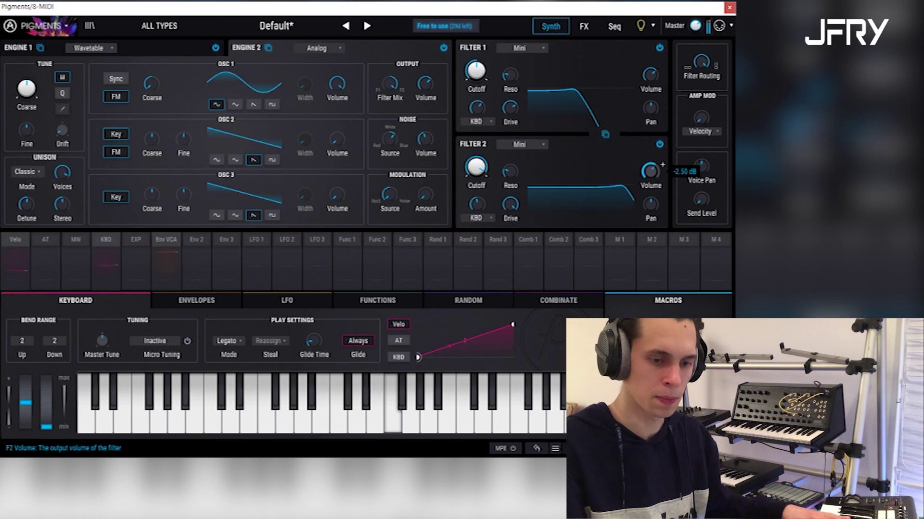
# Shift Engine 2's noise source toward blue and lower Filter 2's cutoff slightly
pyautogui.moveTo(389, 139); pyautogui.dragTo(389, 126)
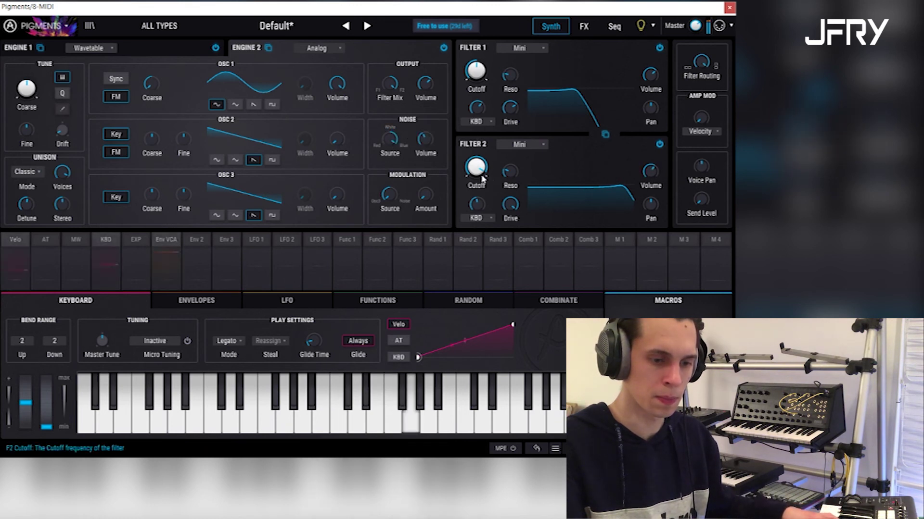
pyautogui.moveTo(483, 180); pyautogui.dragTo(483, 189)
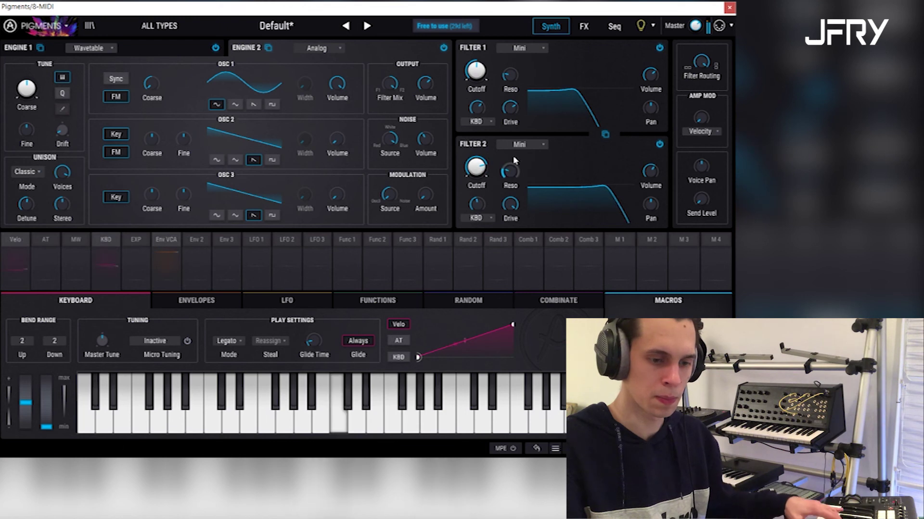